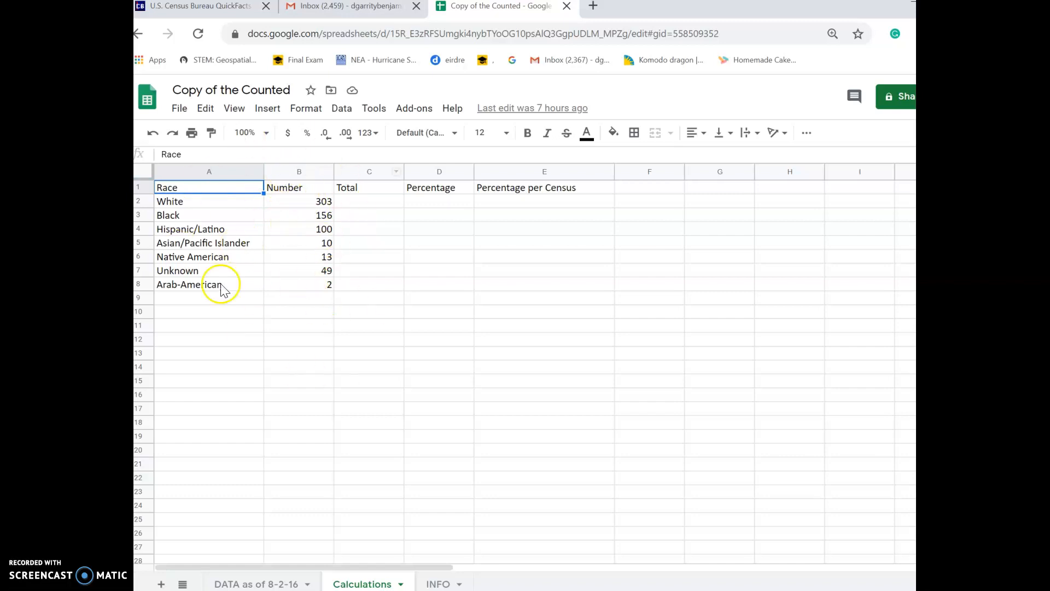
# Review the race counts on the 'DATA as of 8-2-16' sheet before filling in the Total column
pyautogui.click(373, 190)
pyautogui.click(373, 201)
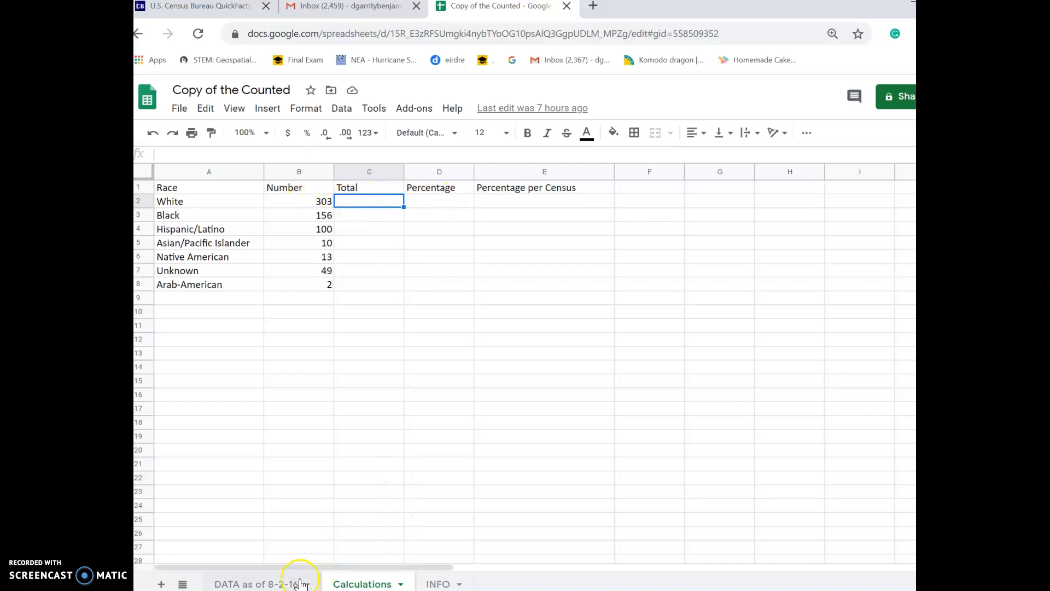
pyautogui.click(271, 581)
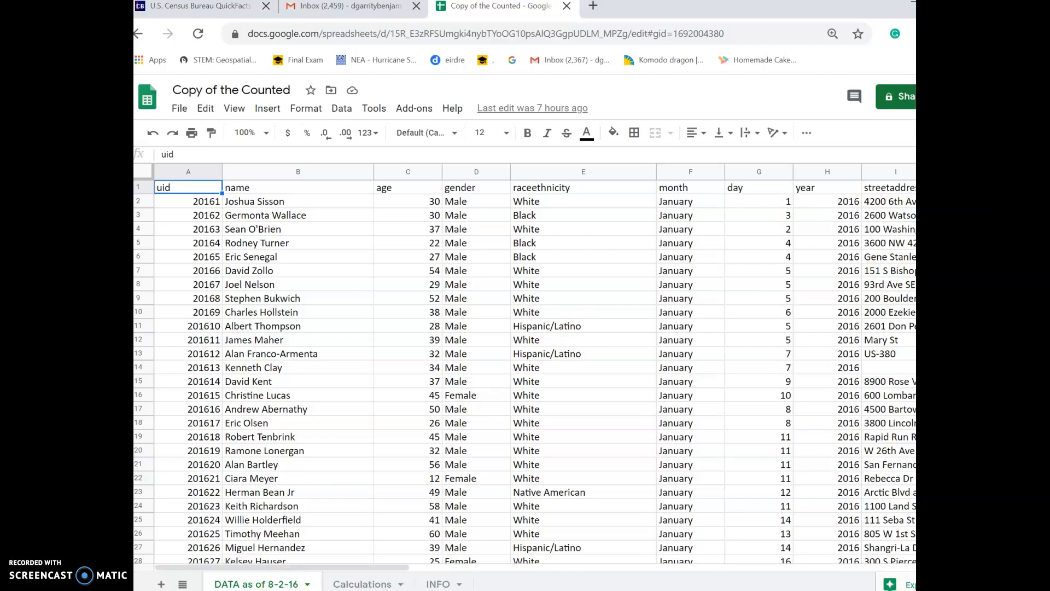
pyautogui.scroll(-20, 525, 372)
pyautogui.scroll(20, 525, 372)
pyautogui.scroll(-20, 525, 372)
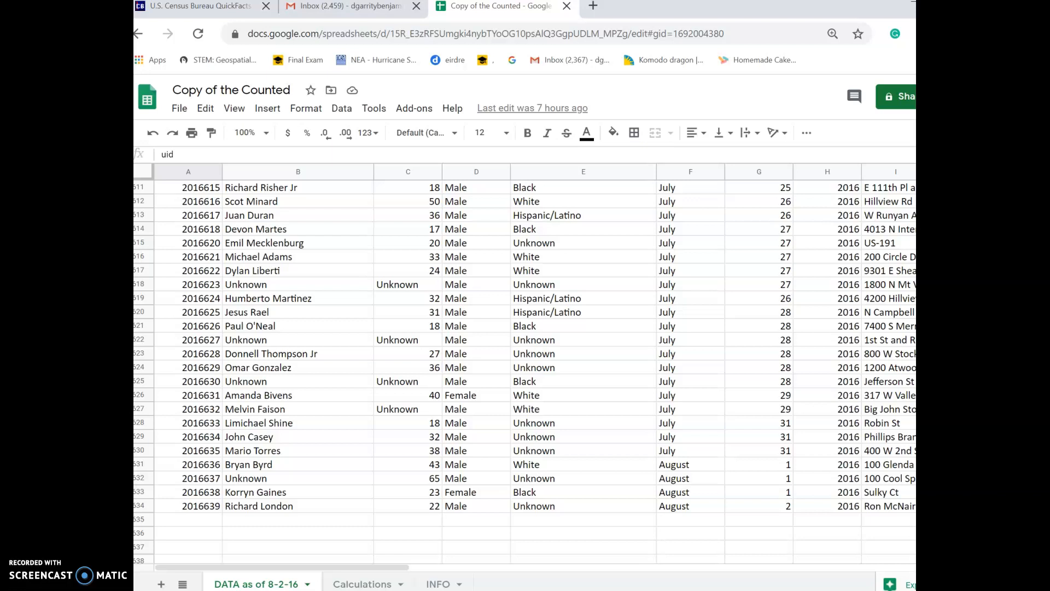
pyautogui.scroll(20, 525, 372)
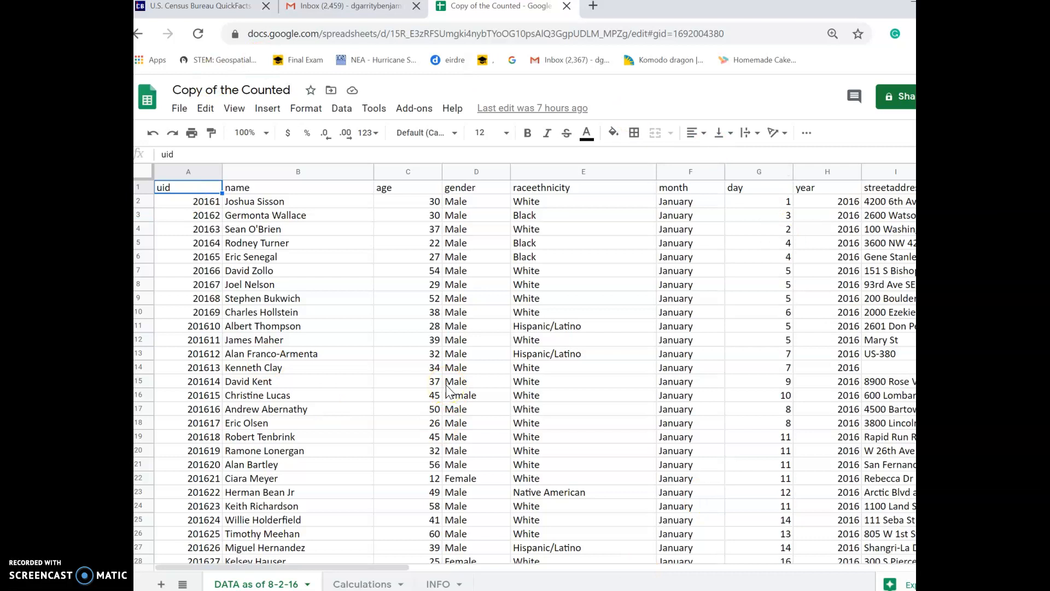
# Enter 633 in the Total cells C2 through C8 on the Calculations sheet
pyautogui.click(375, 582)
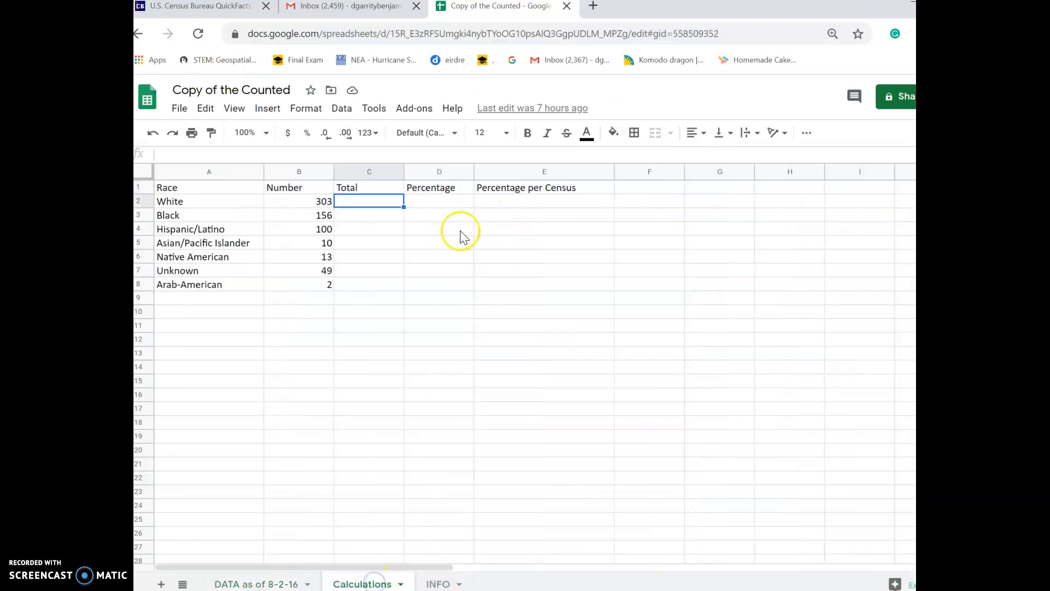
pyautogui.write('633')
pyautogui.press('Return')
pyautogui.write('633')
pyautogui.press('Return')
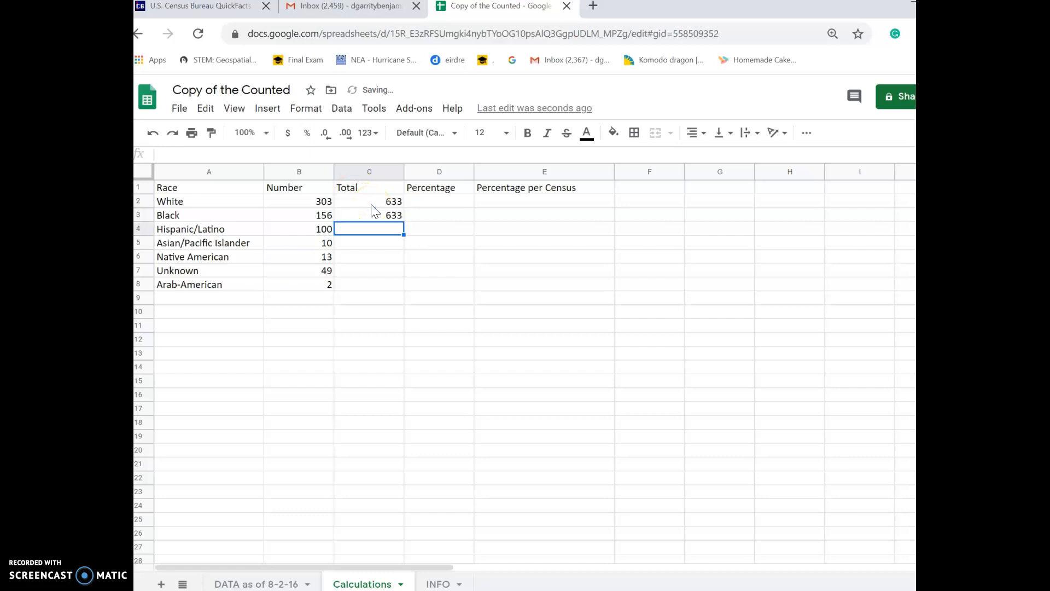
pyautogui.write('633')
pyautogui.press('Return')
pyautogui.write('633')
pyautogui.press('Return')
pyautogui.write('633')
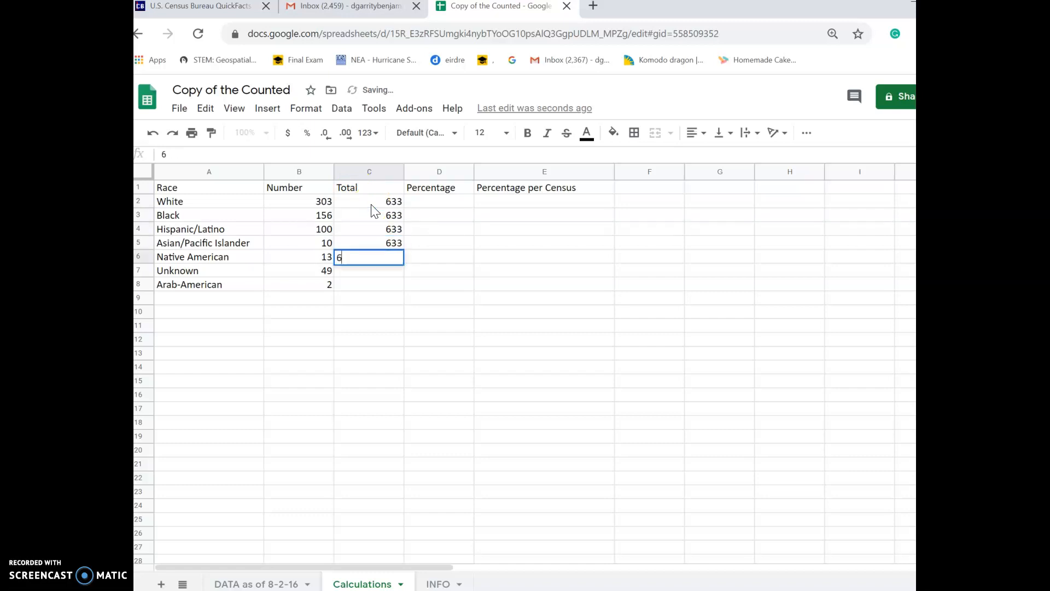
pyautogui.press('Return')
pyautogui.write('633')
pyautogui.press('Return')
pyautogui.write('633')
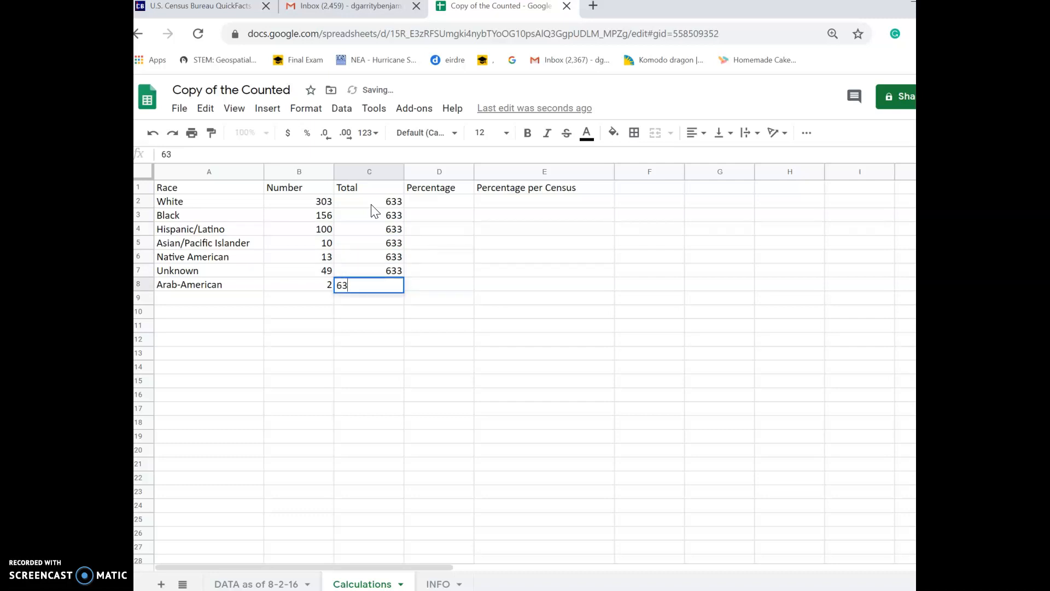
pyautogui.press('Return')
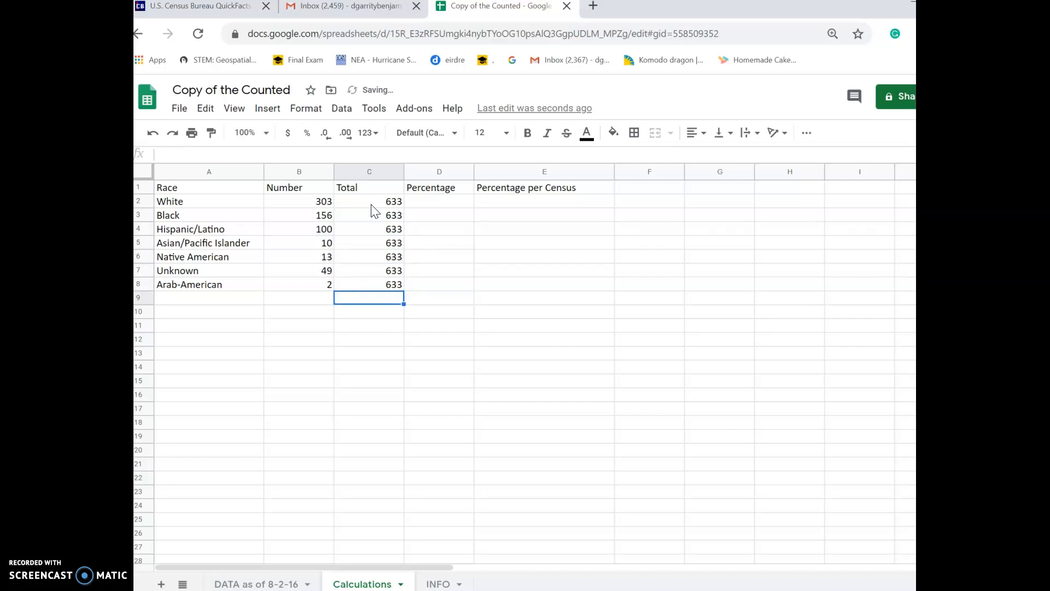
# Enter =303/633 in D2 so White's Percentage reads 0.4786729858
pyautogui.click(422, 204)
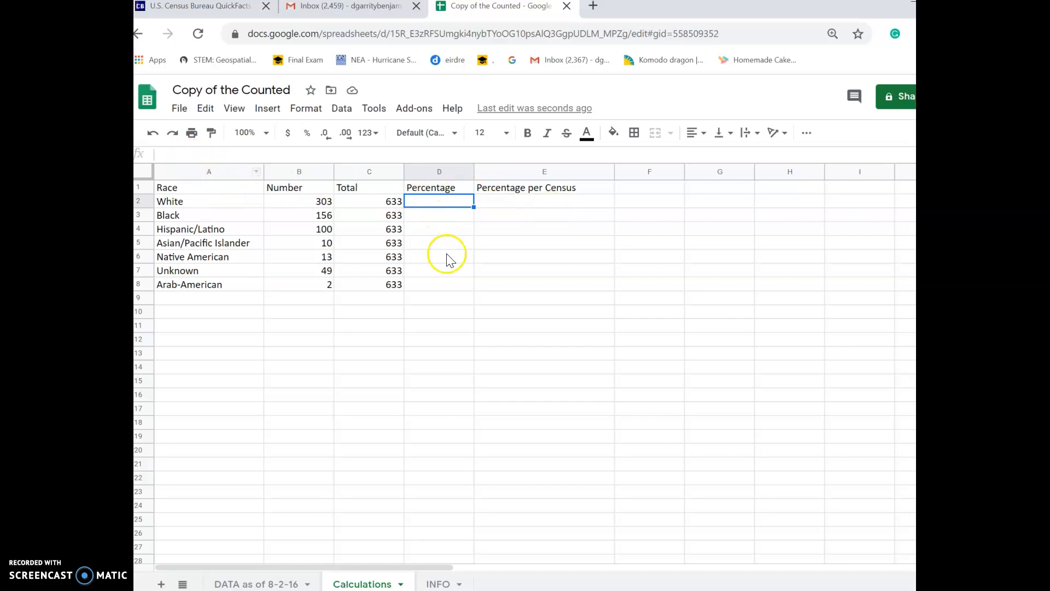
pyautogui.click(440, 202)
pyautogui.click(215, 157)
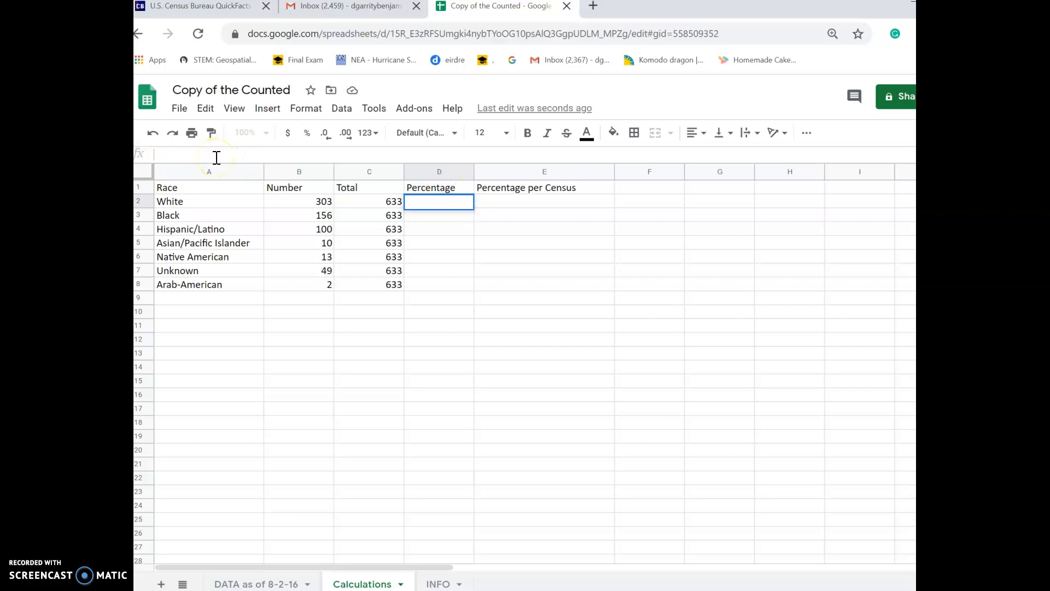
pyautogui.write('=')
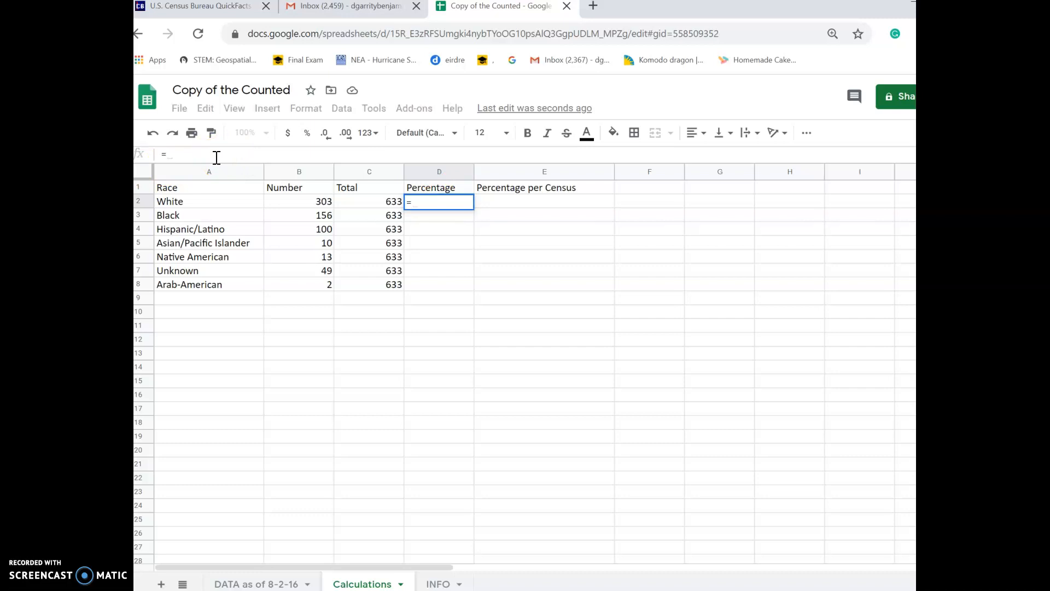
pyautogui.write('303/633')
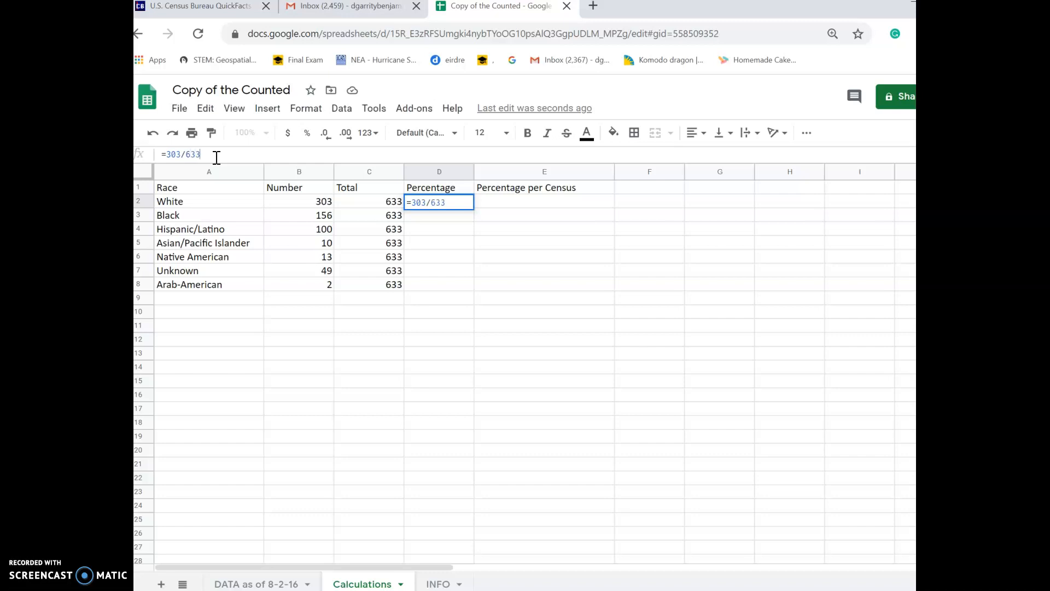
pyautogui.press('Return')
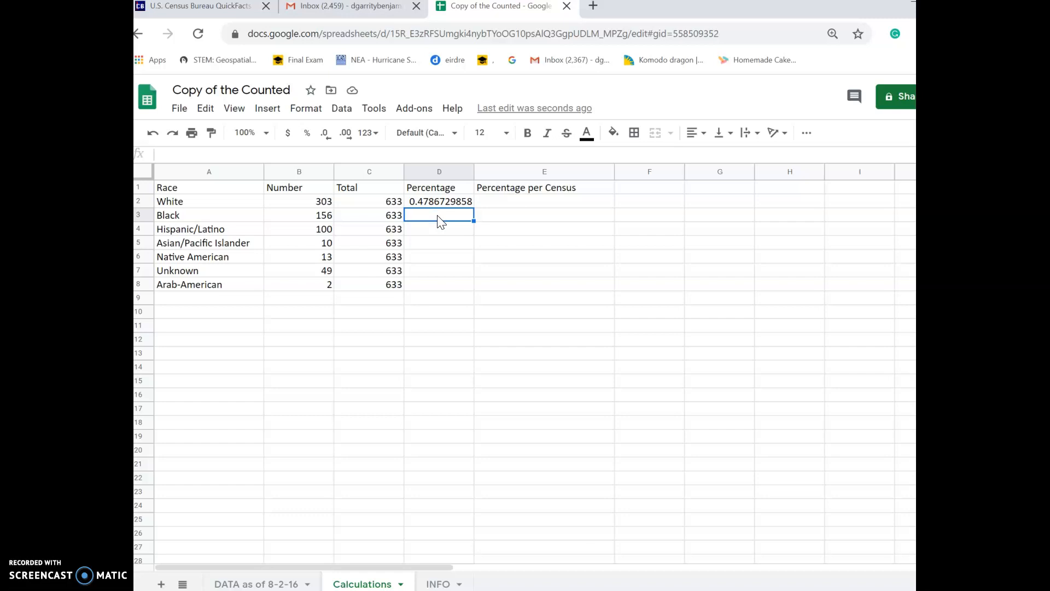
# Enter the Black (=156/633) and Hispanic/Latino (=100/633) percentage formulas
pyautogui.click(435, 216)
pyautogui.click(433, 220)
pyautogui.click(438, 213)
pyautogui.click(290, 153)
pyautogui.write('=')
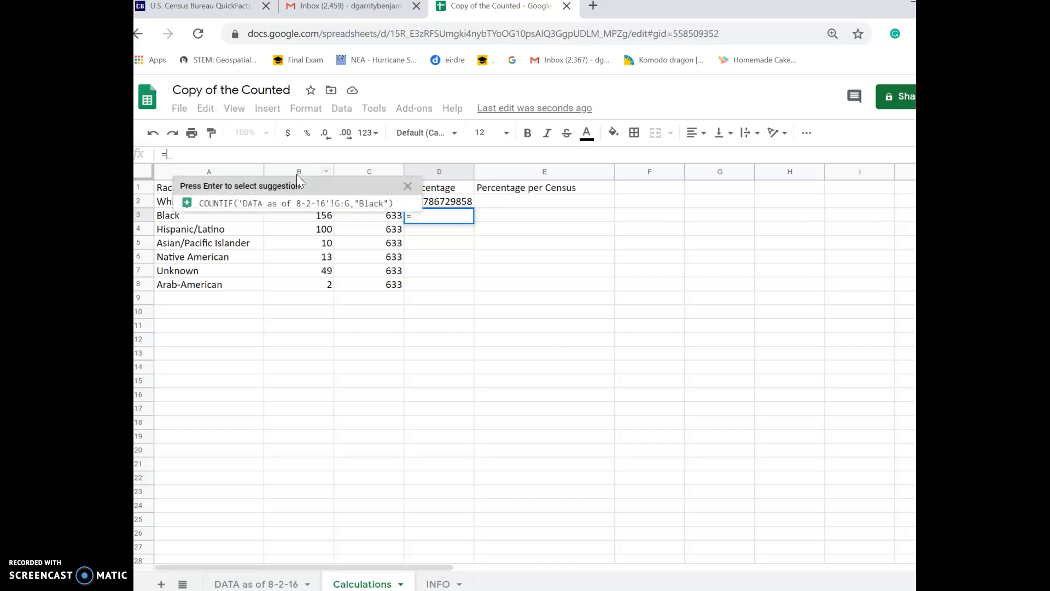
pyautogui.write('156')
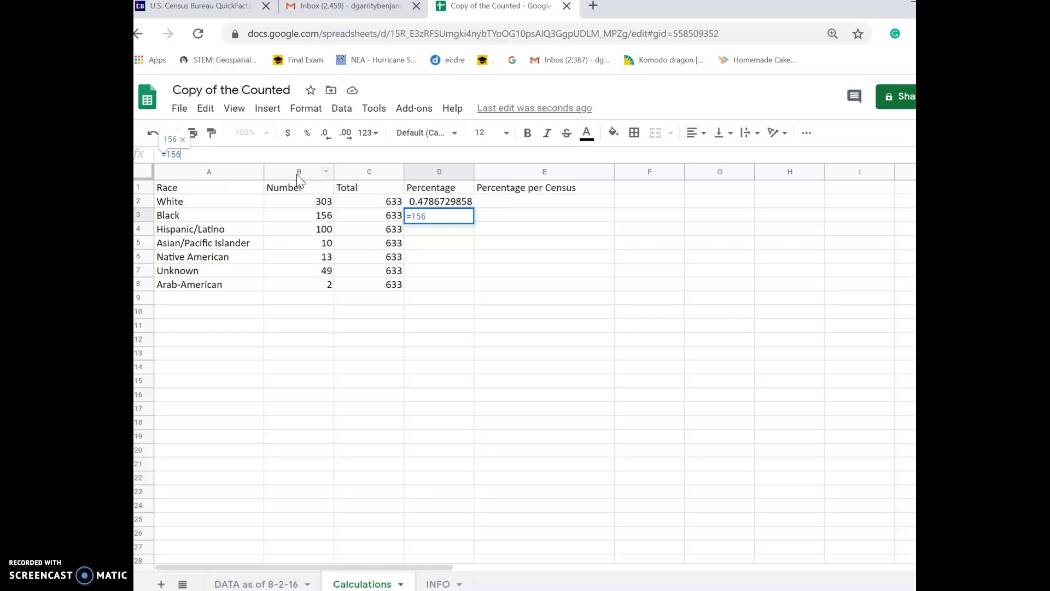
pyautogui.write('/')
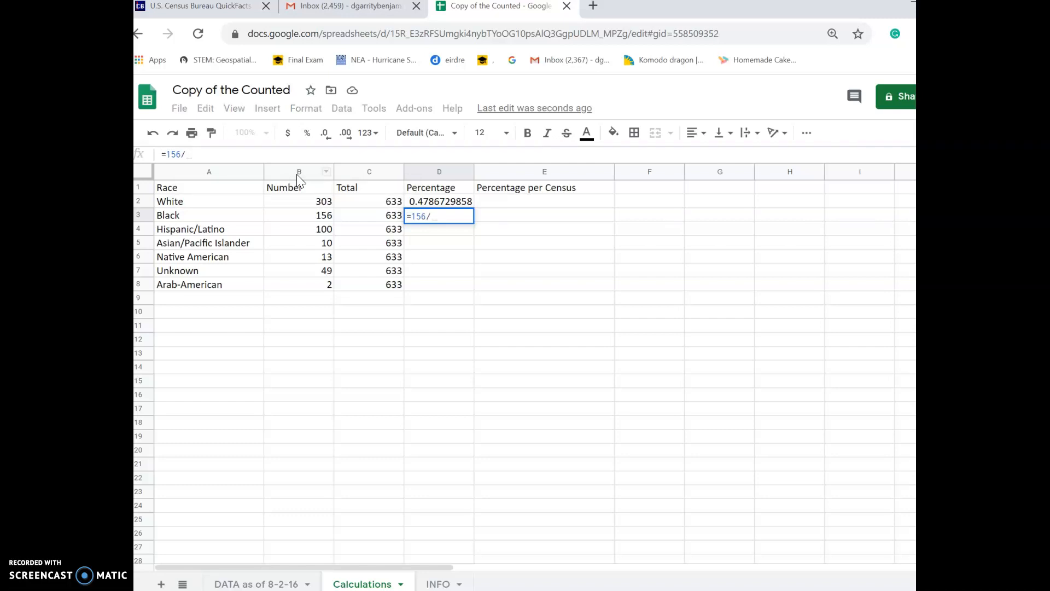
pyautogui.write('633')
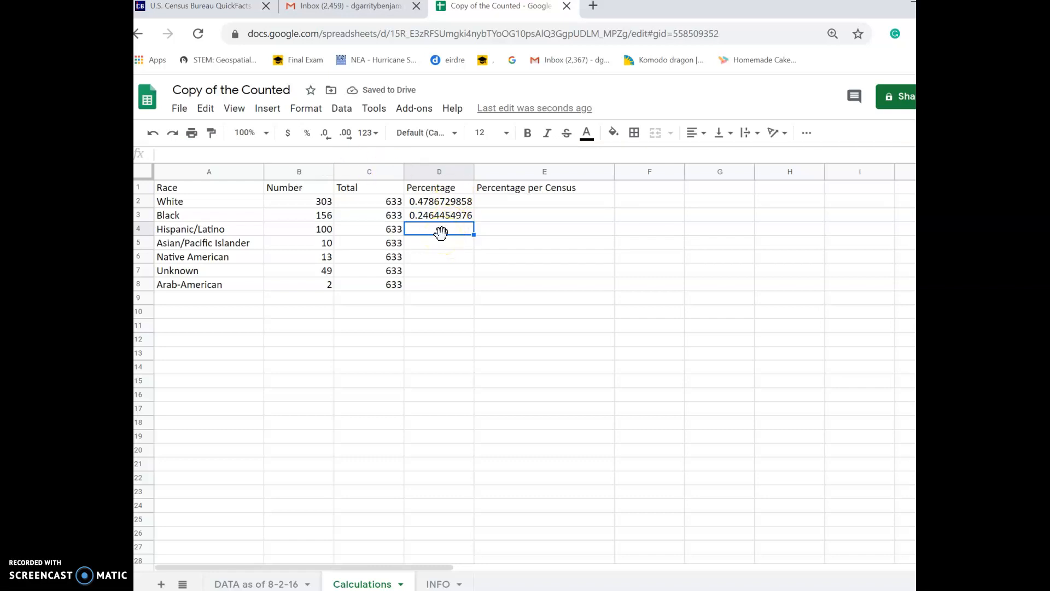
pyautogui.click(239, 151)
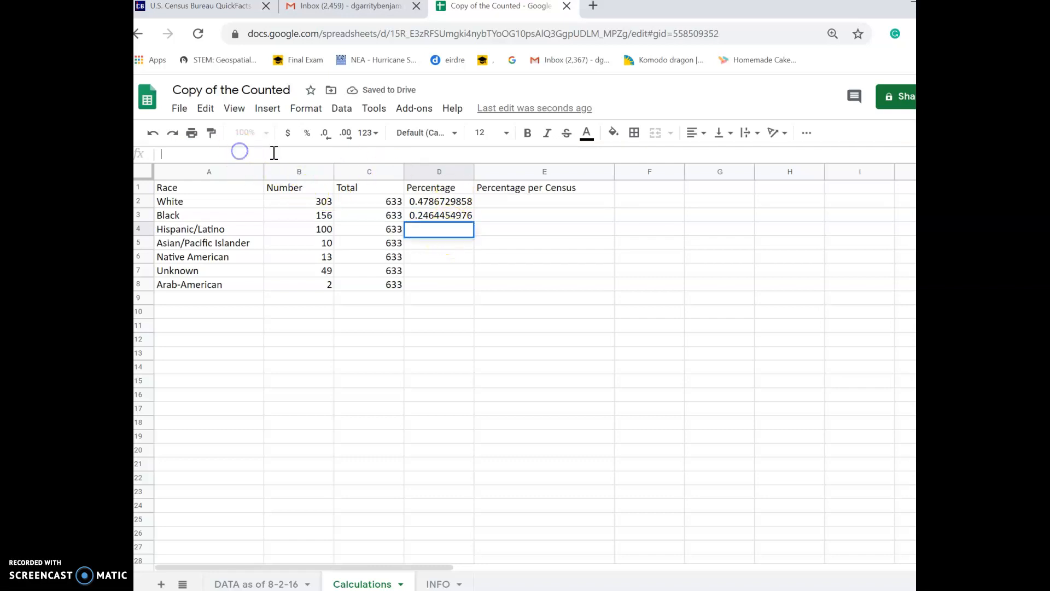
pyautogui.write('=')
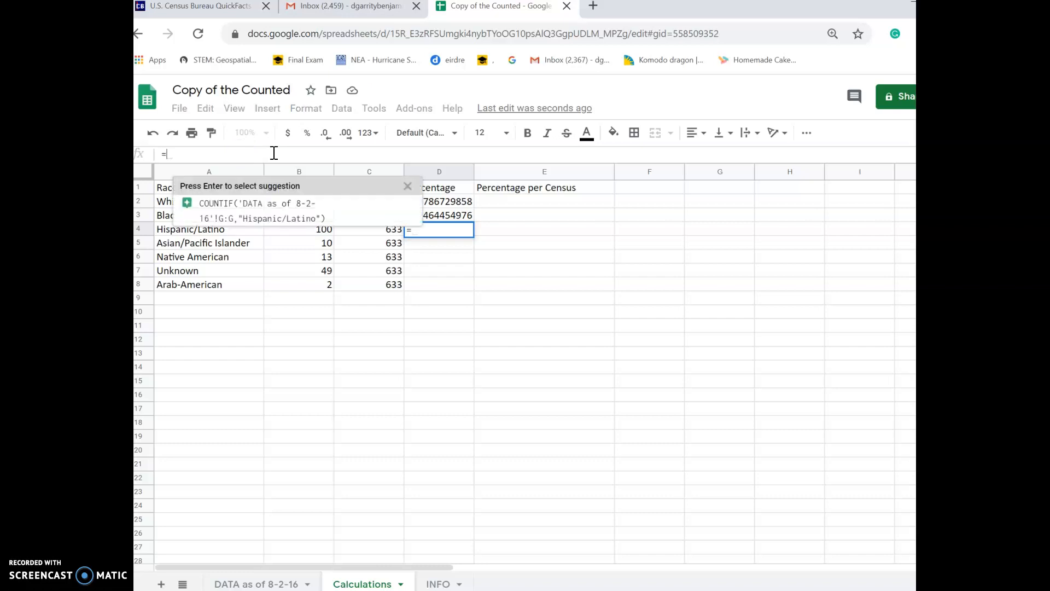
pyautogui.write('100/')
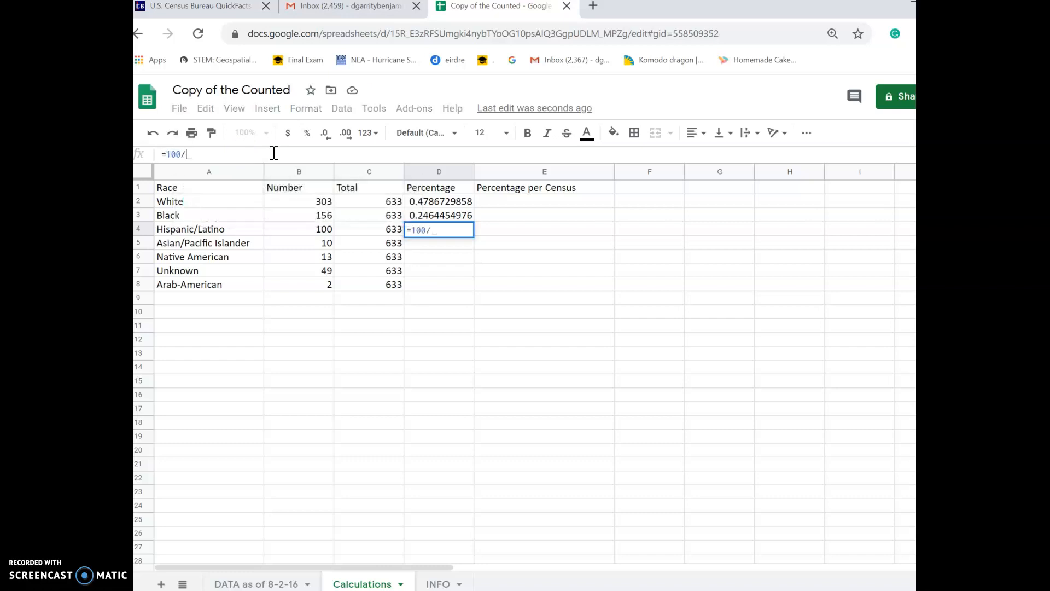
pyautogui.write('633')
pyautogui.press('Return')
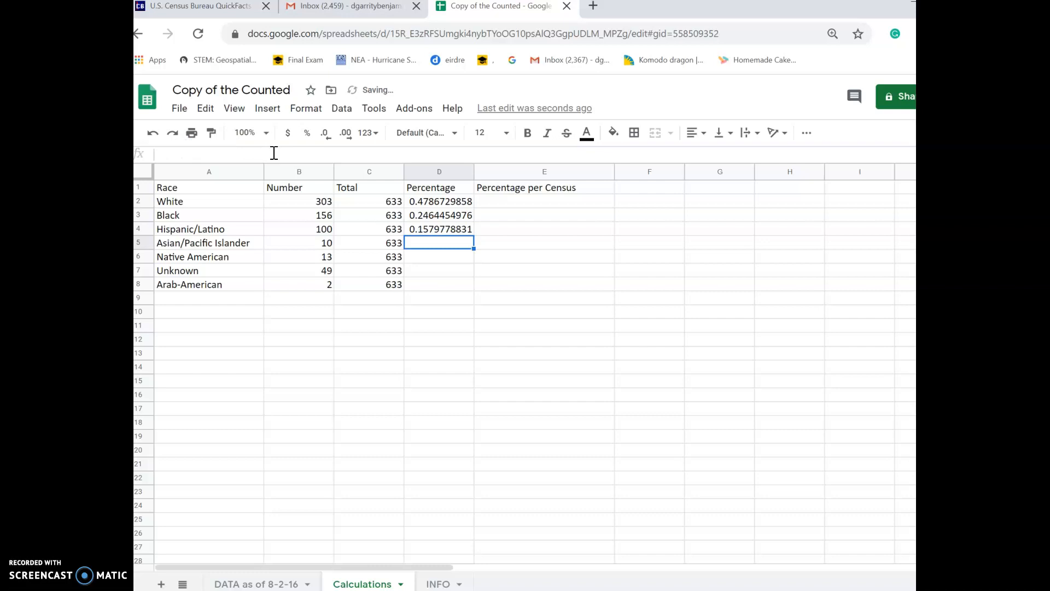
# Enter the Asian/Pacific Islander (=10/C5) and Native American (=13/633) percentage formulas
pyautogui.click(435, 245)
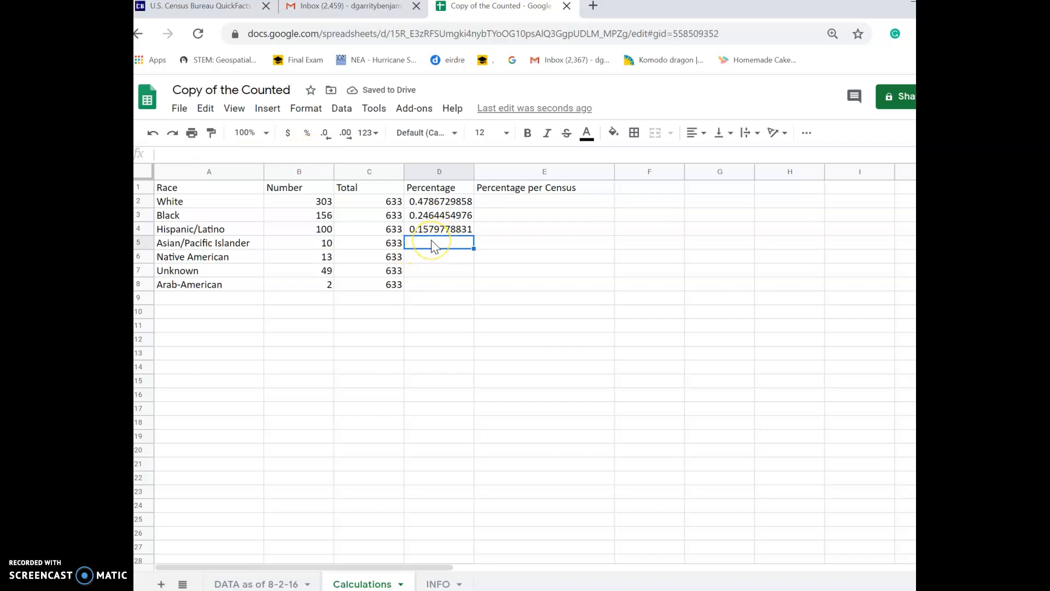
pyautogui.click(271, 156)
pyautogui.write('=10/')
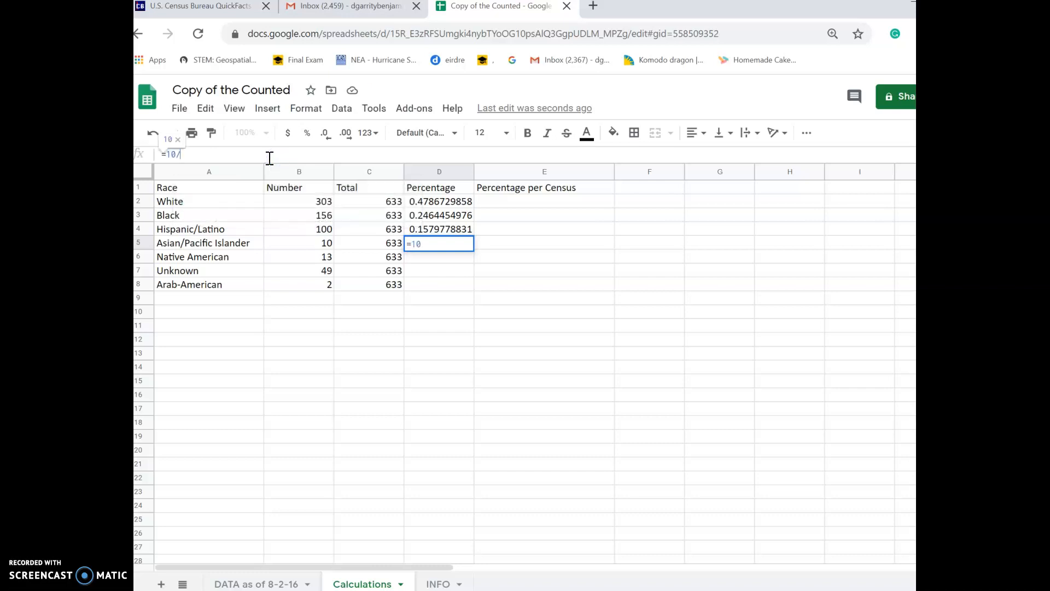
pyautogui.write('C5')
pyautogui.press('Return')
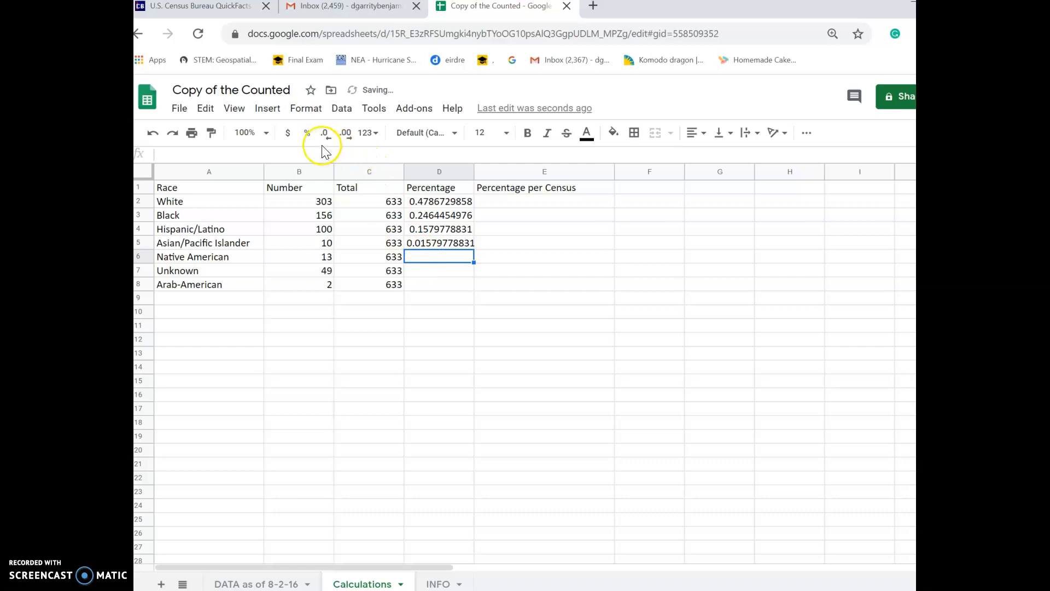
pyautogui.click(300, 156)
pyautogui.write('=13/6')
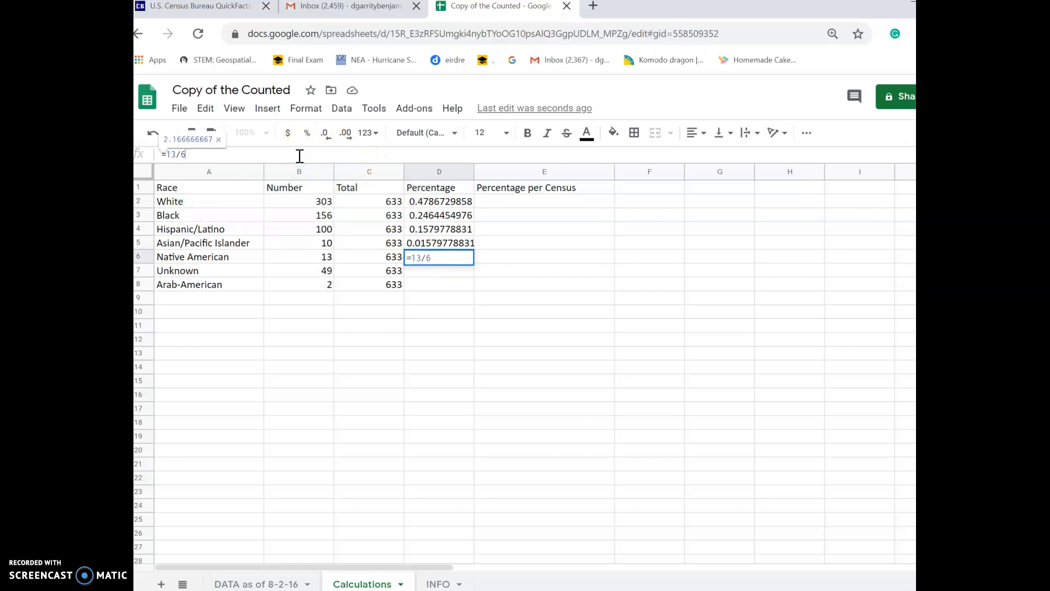
pyautogui.write('33')
pyautogui.press('Return')
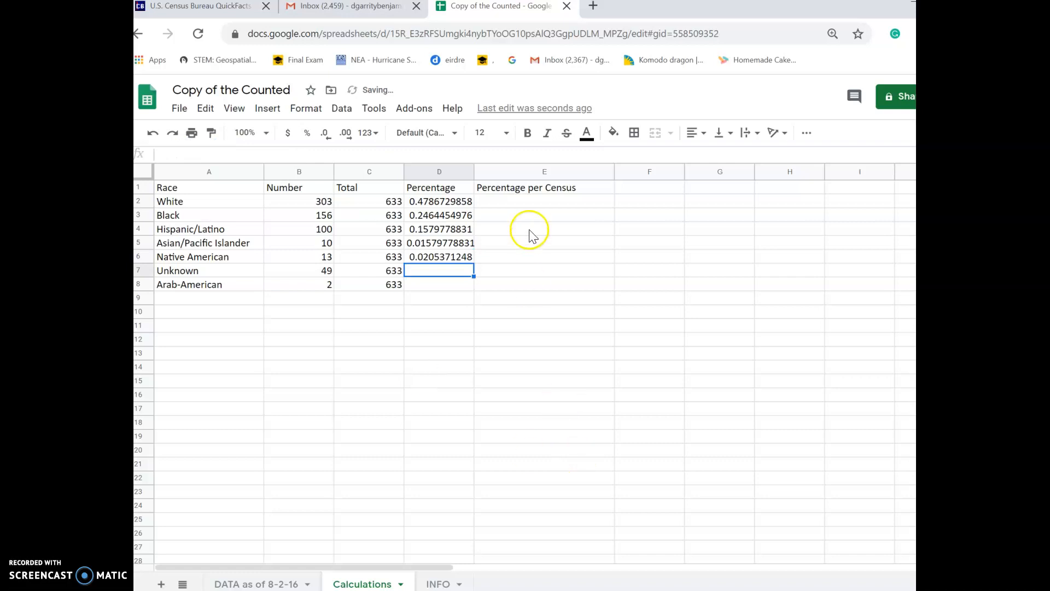
pyautogui.click(424, 201)
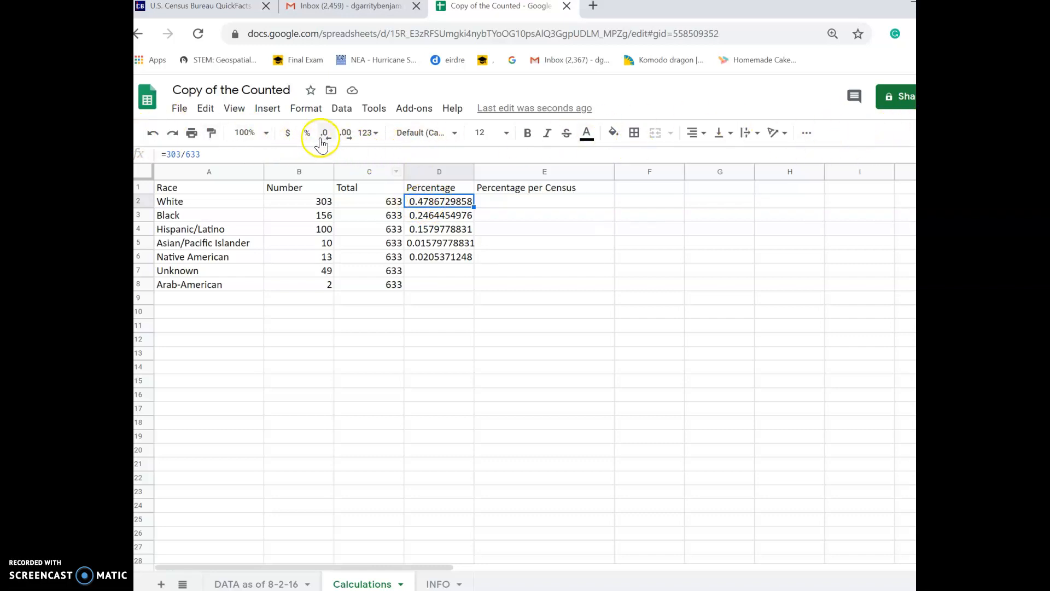
# Format D2 through D6 as percents: 47.87%, 24.64%, 15.80%, 1.58%, 2.05%
pyautogui.click(305, 143)
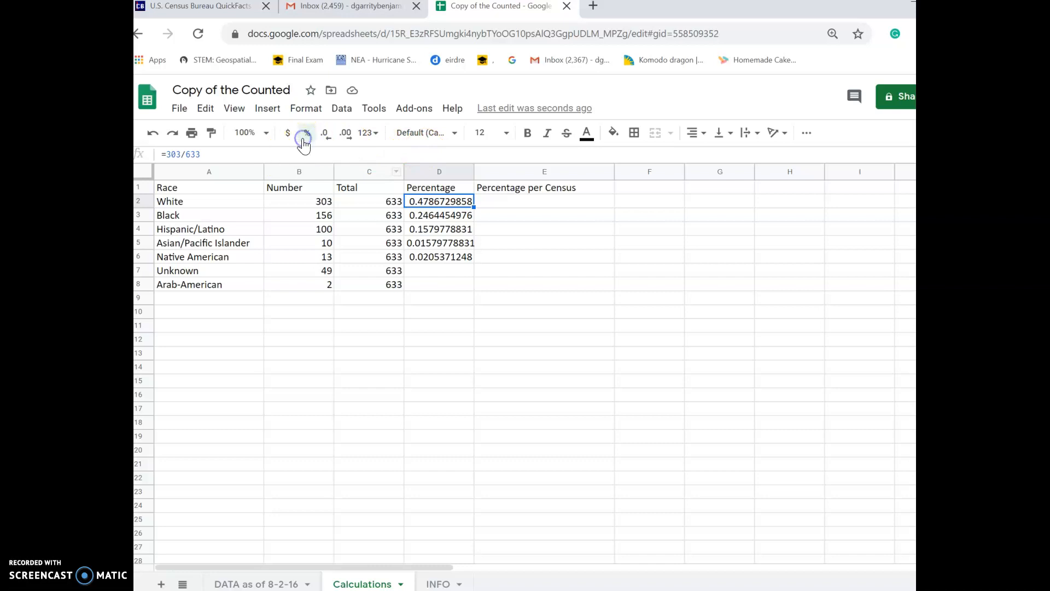
pyautogui.click(416, 215)
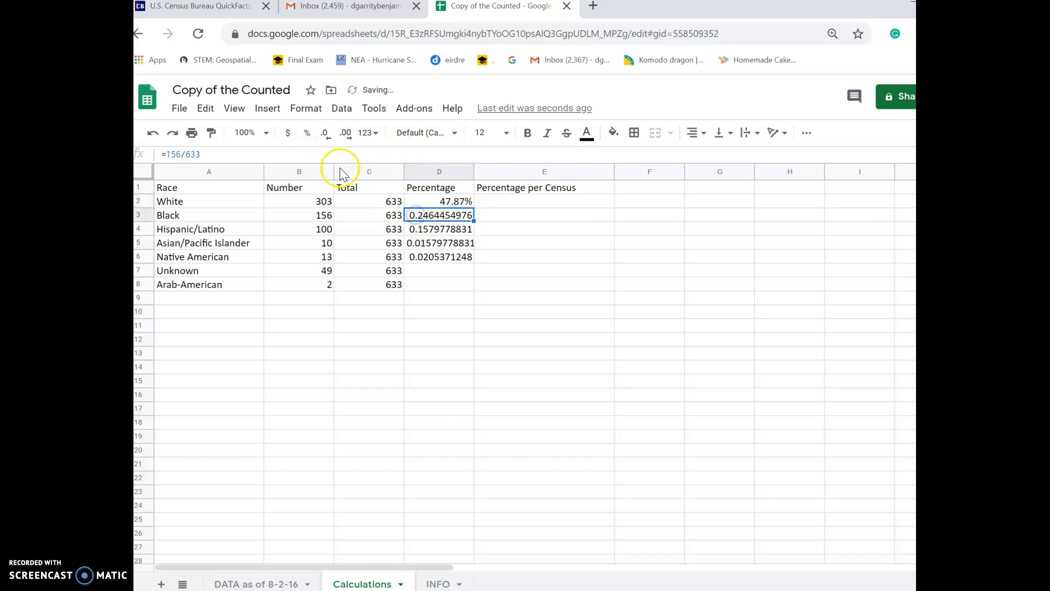
pyautogui.click(305, 133)
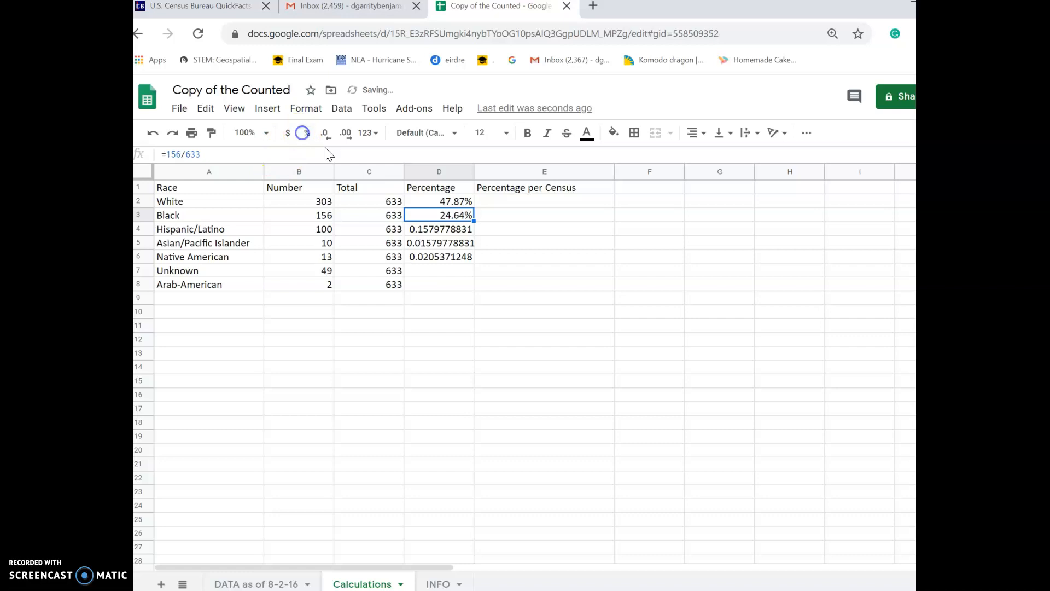
pyautogui.click(445, 229)
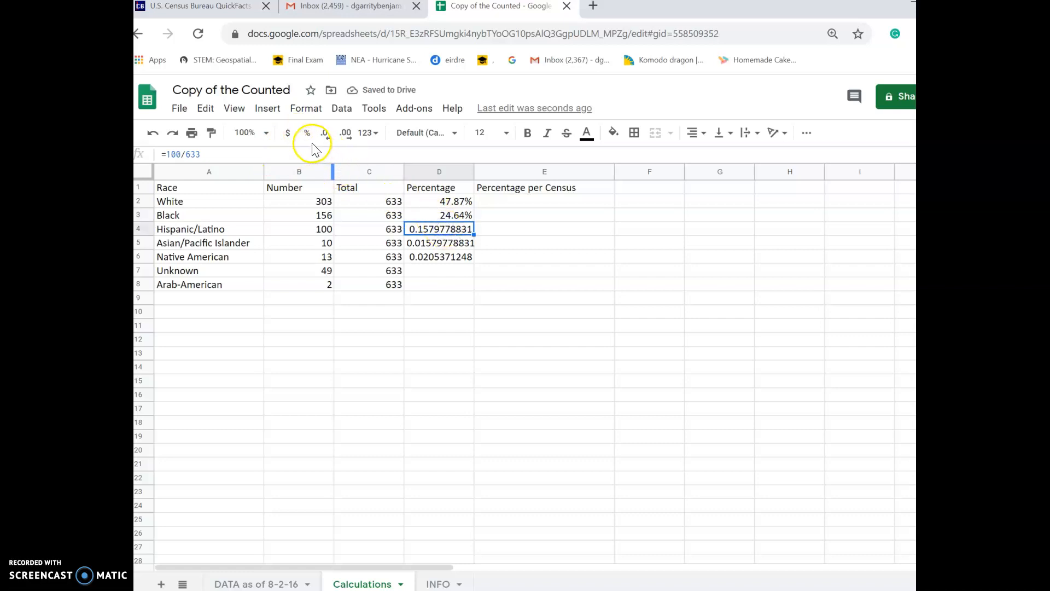
pyautogui.click(306, 133)
pyautogui.click(446, 243)
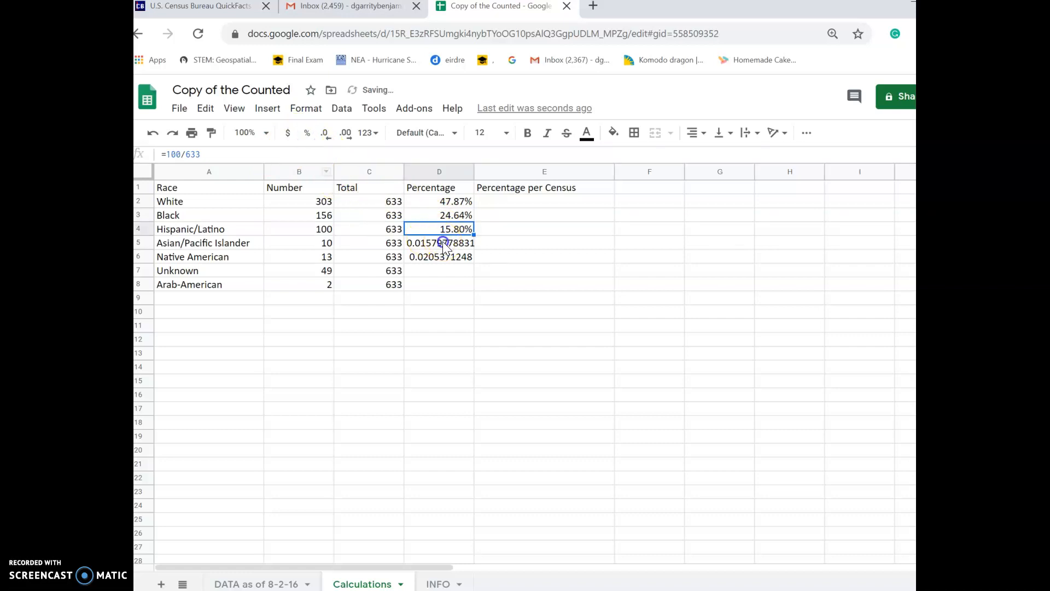
pyautogui.click(303, 132)
pyautogui.click(446, 257)
pyautogui.click(308, 132)
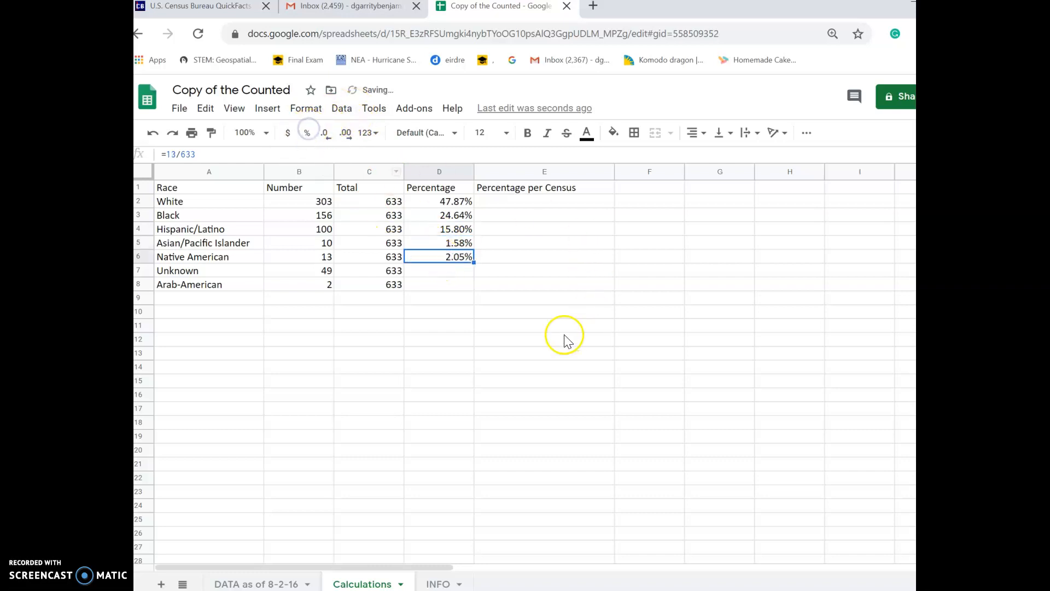
pyautogui.click(446, 202)
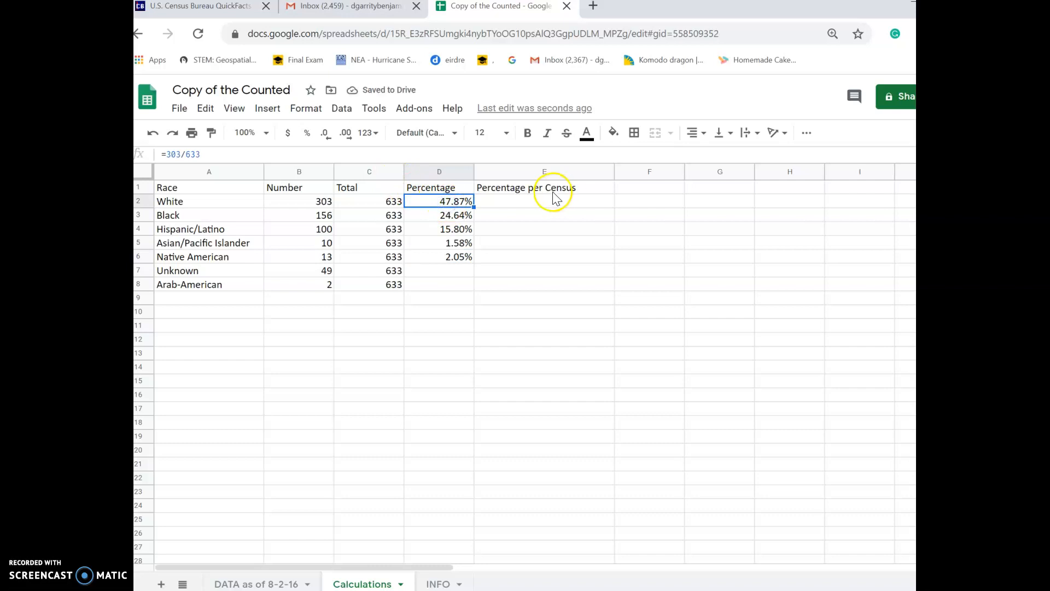
pyautogui.click(563, 203)
# Type 48% into E2 as White's census percentage
pyautogui.doubleClick(568, 207)
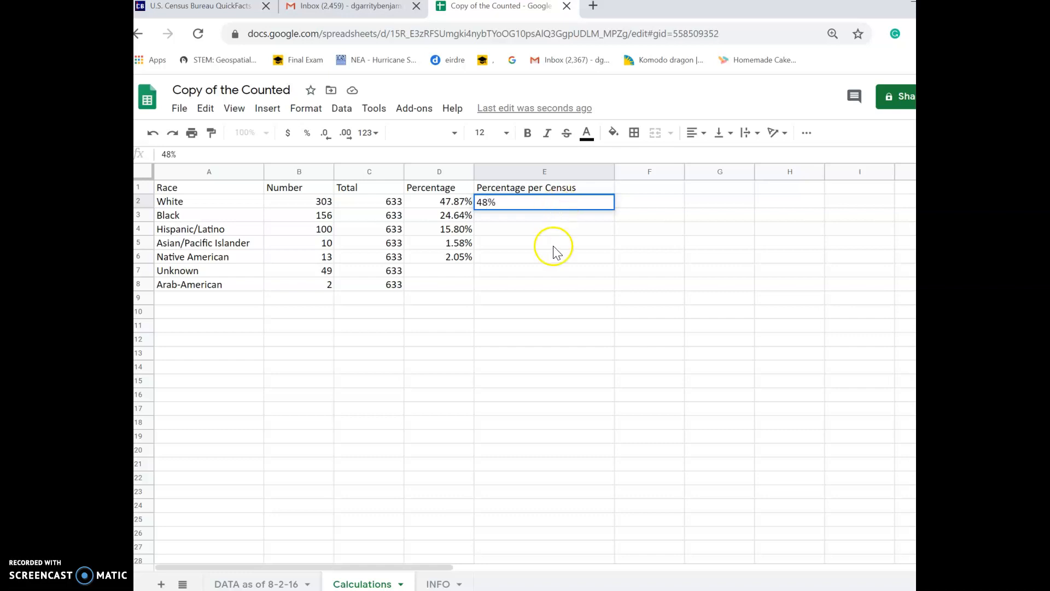
pyautogui.click(553, 243)
pyautogui.click(551, 202)
pyautogui.click(444, 205)
pyautogui.click(575, 202)
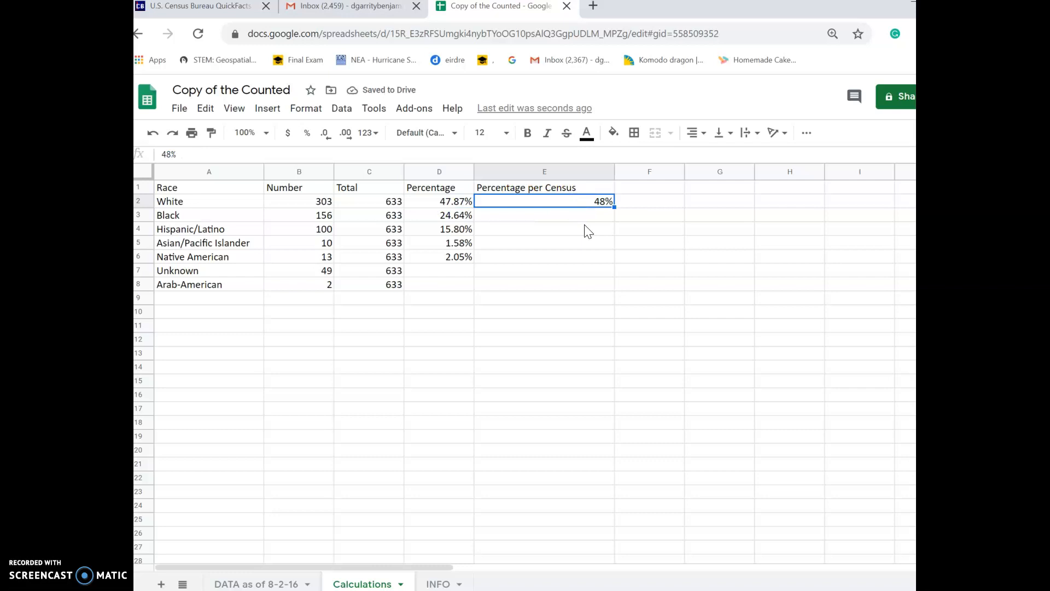
pyautogui.click(564, 204)
pyautogui.click(571, 207)
pyautogui.click(444, 201)
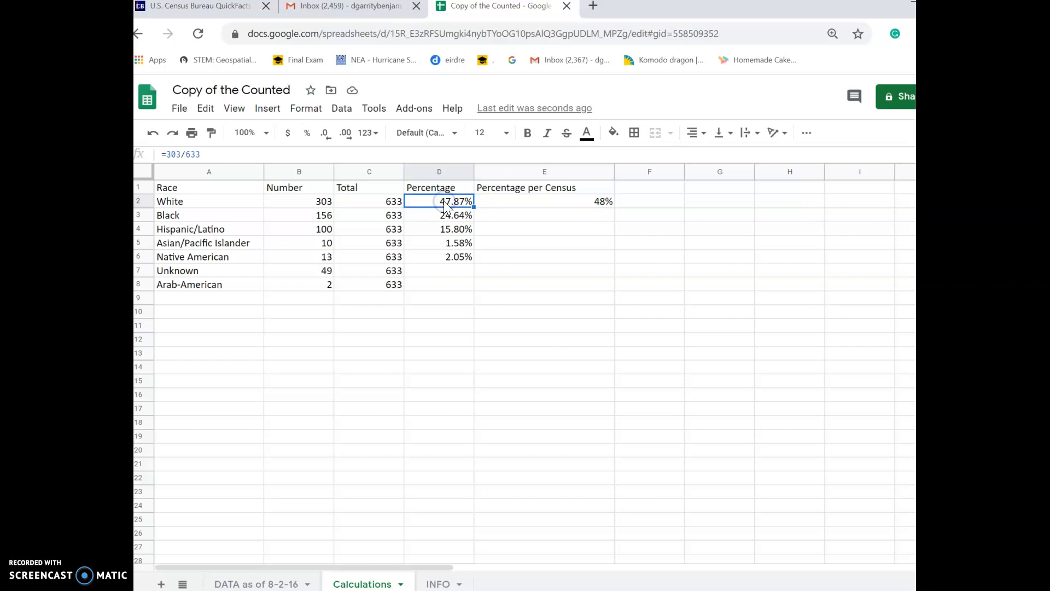
pyautogui.rightClick(446, 206)
pyautogui.moveTo(445, 207)
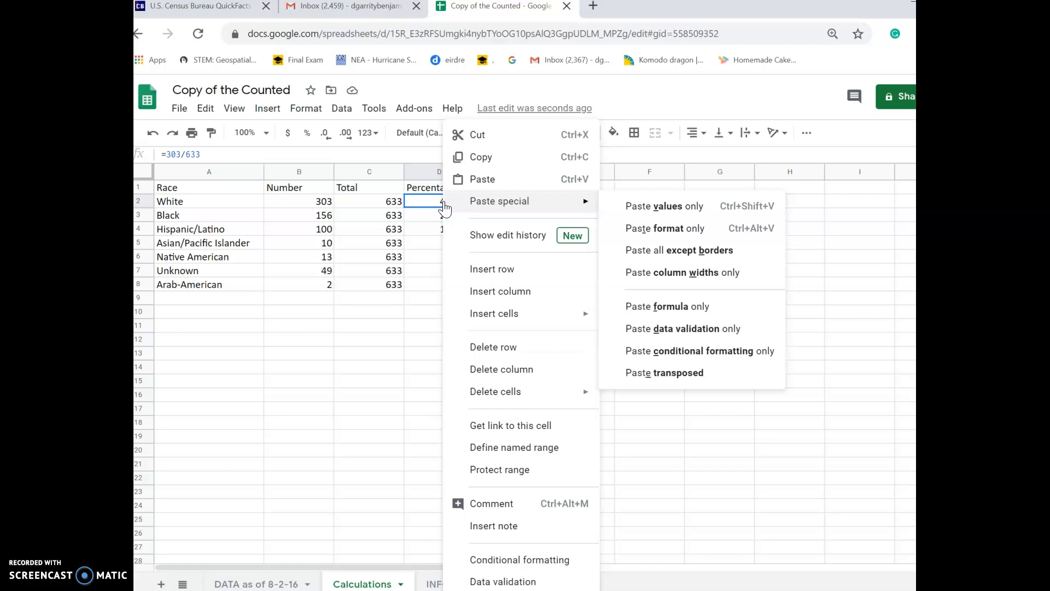
pyautogui.click(424, 205)
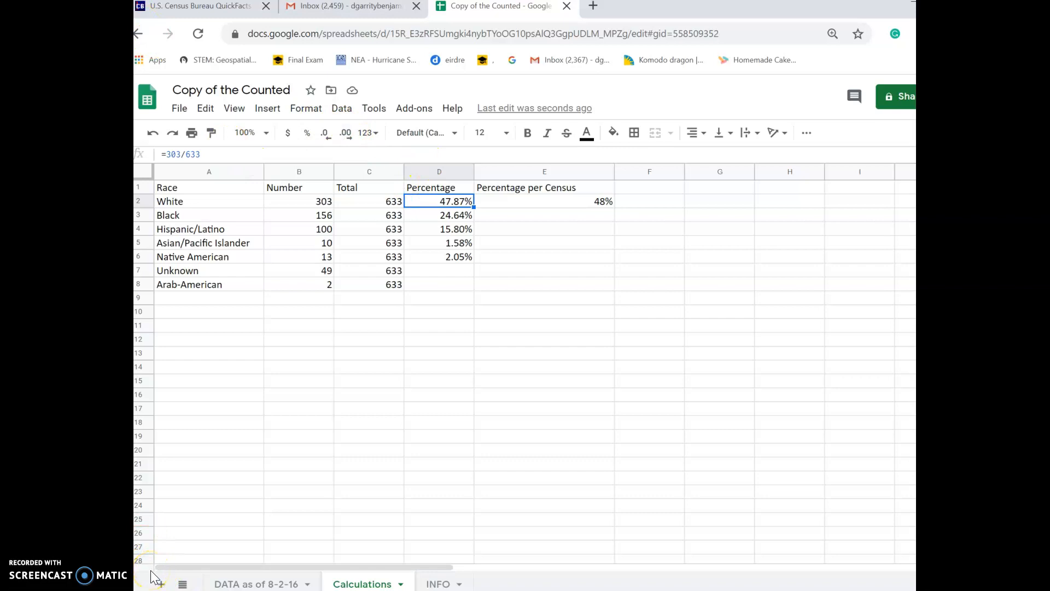
pyautogui.click(442, 205)
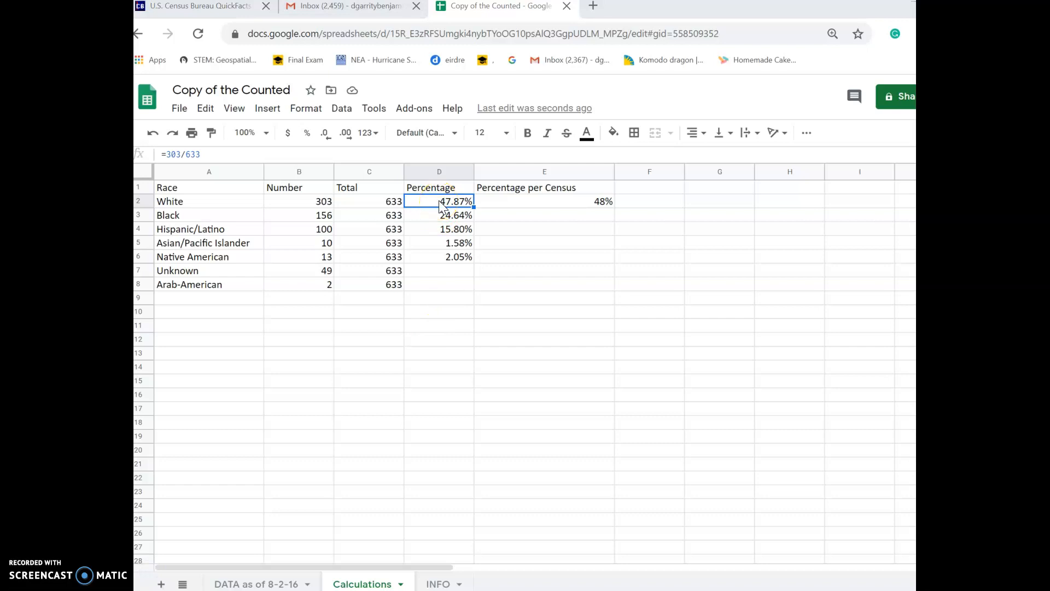
pyautogui.rightClick(446, 200)
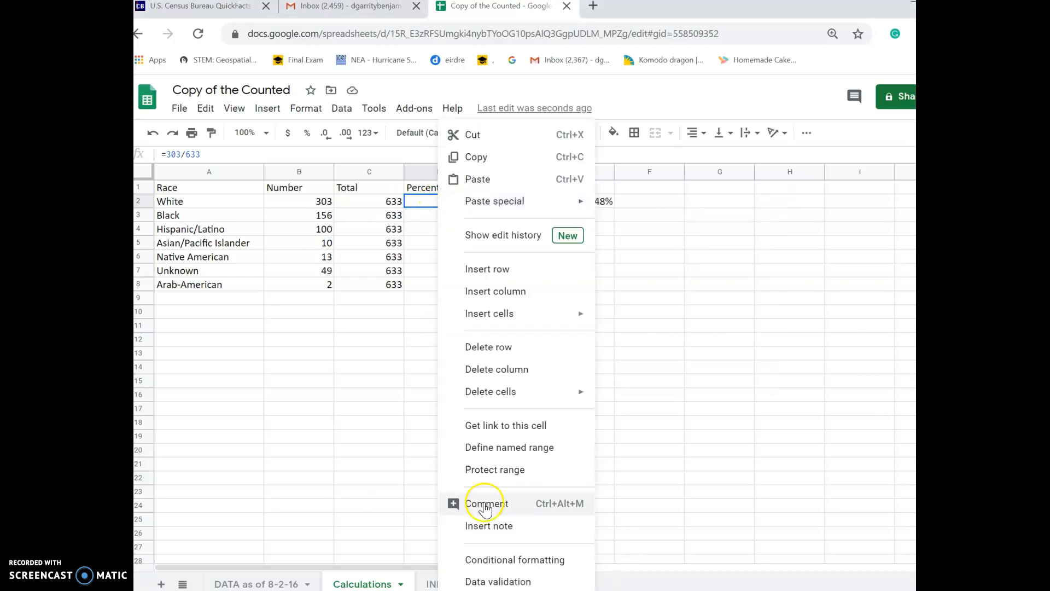
pyautogui.click(432, 201)
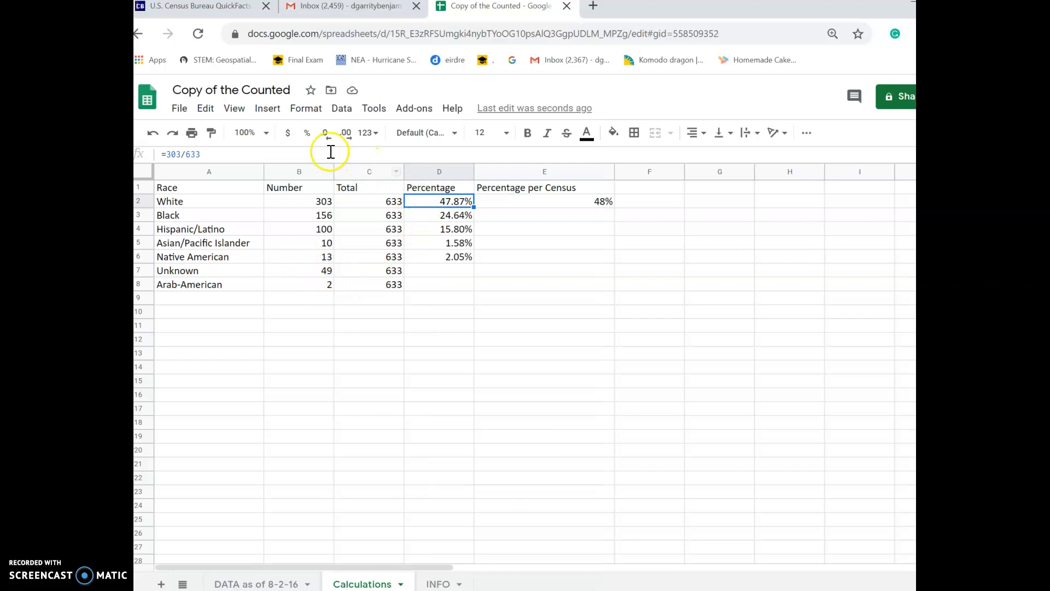
# Reduce D2 through D6 to one decimal: 47.9%, 24.6%, 15.8%, 1.6%, 2.1%
pyautogui.click(352, 136)
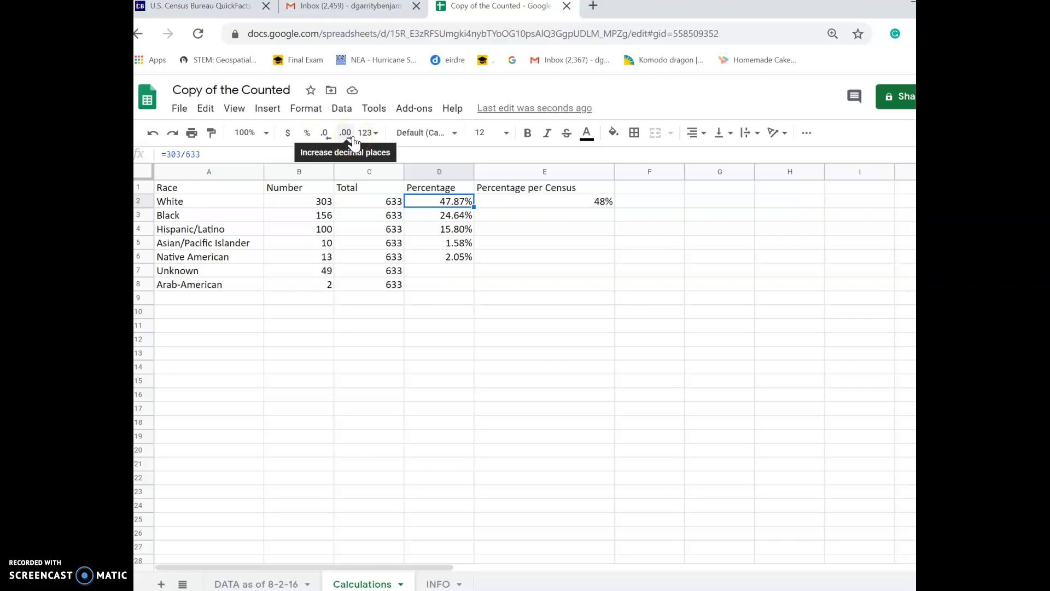
pyautogui.click(326, 136)
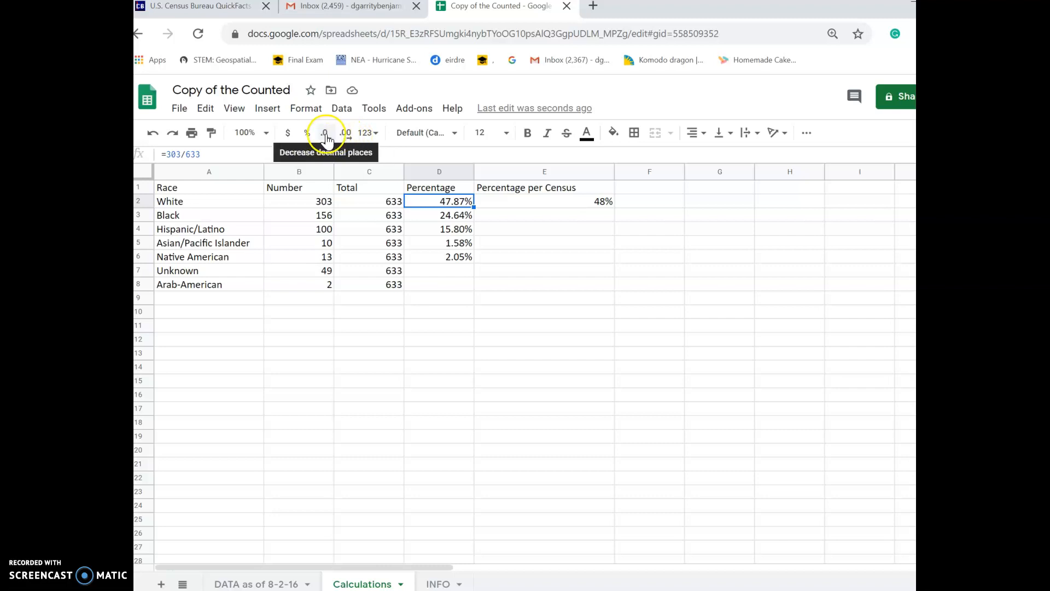
pyautogui.click(453, 213)
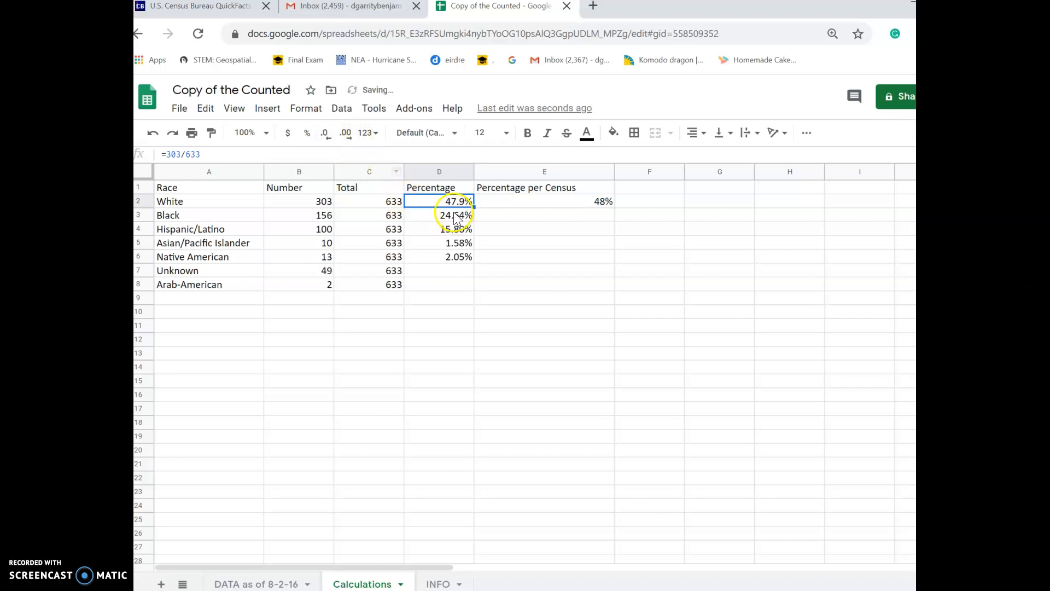
pyautogui.click(326, 134)
pyautogui.click(452, 229)
pyautogui.click(327, 134)
pyautogui.click(462, 244)
pyautogui.click(326, 134)
pyautogui.click(456, 258)
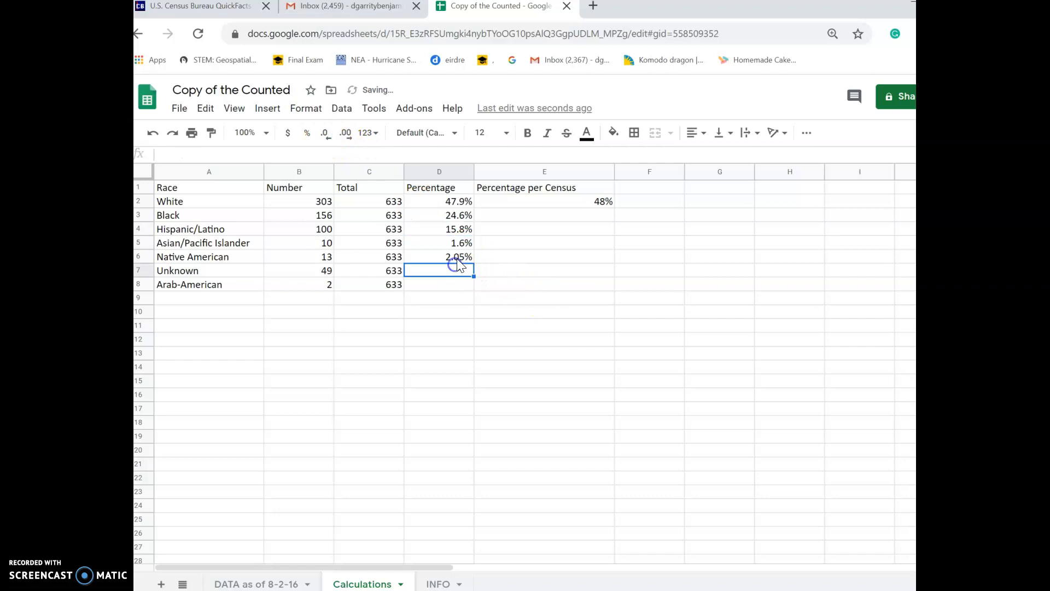
pyautogui.click(326, 134)
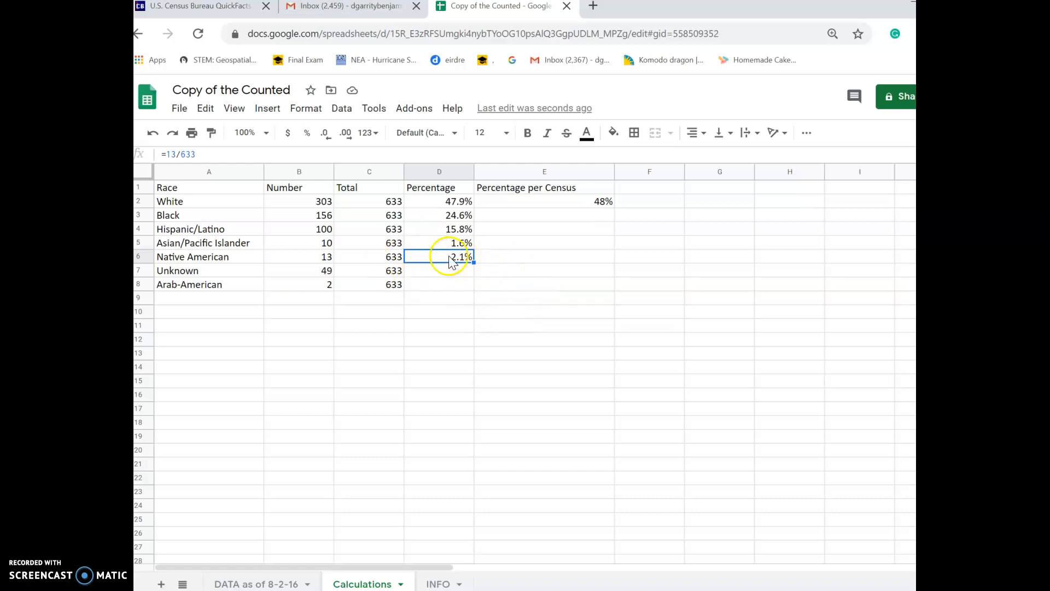
pyautogui.click(469, 272)
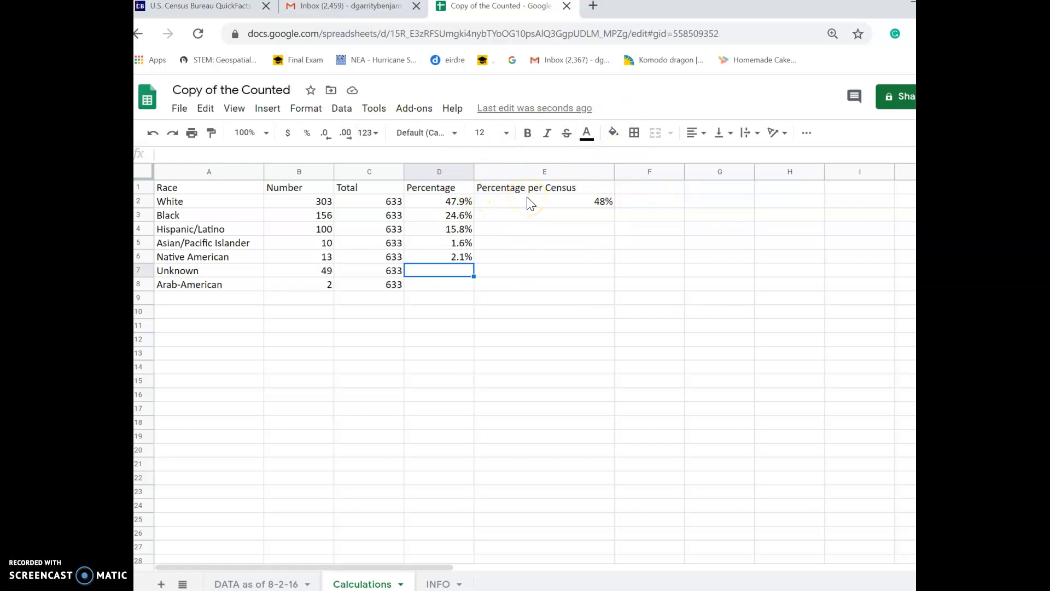
pyautogui.click(548, 204)
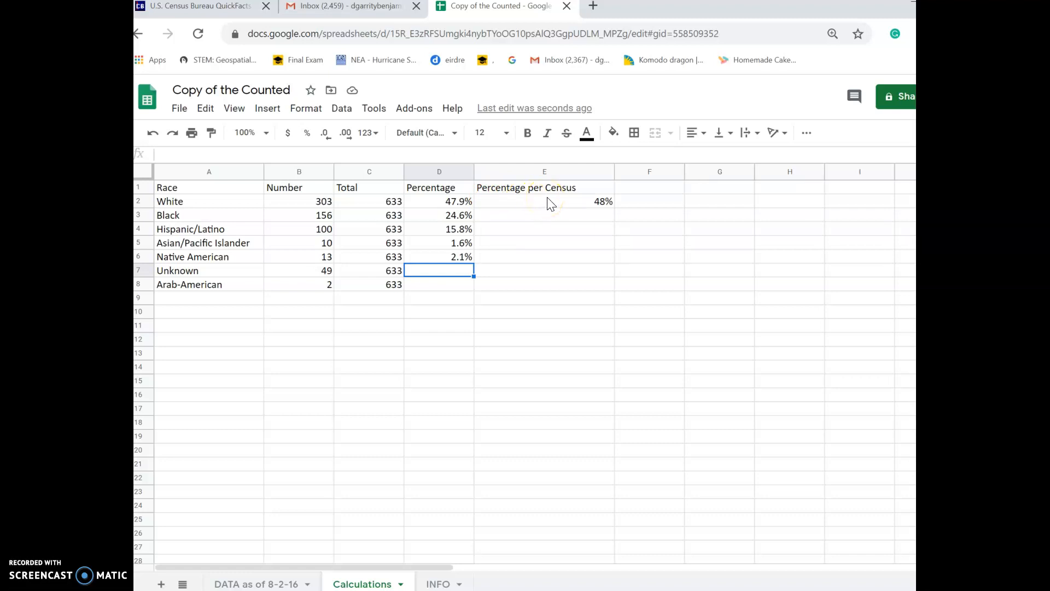